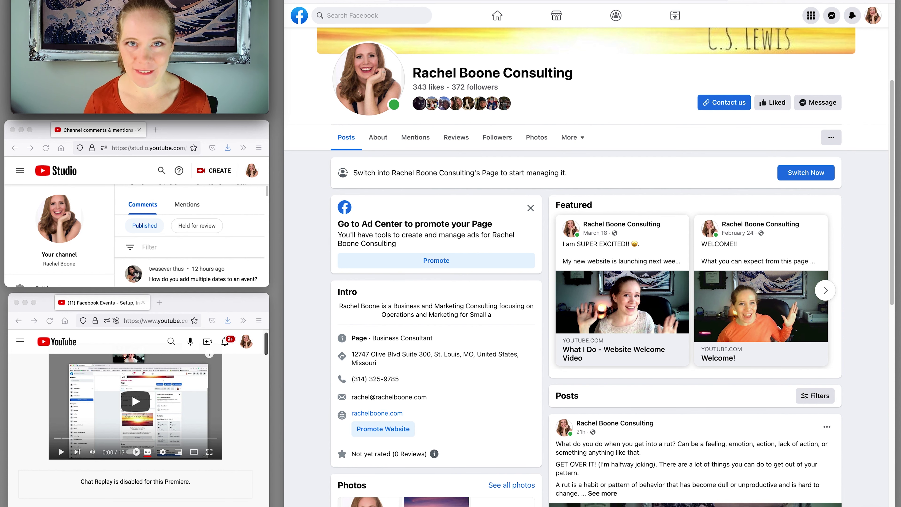
- Glance at the YouTube tutorial and Studio comments windows, then return to Facebook's News Feed
drag(193, 312, 194, 309)
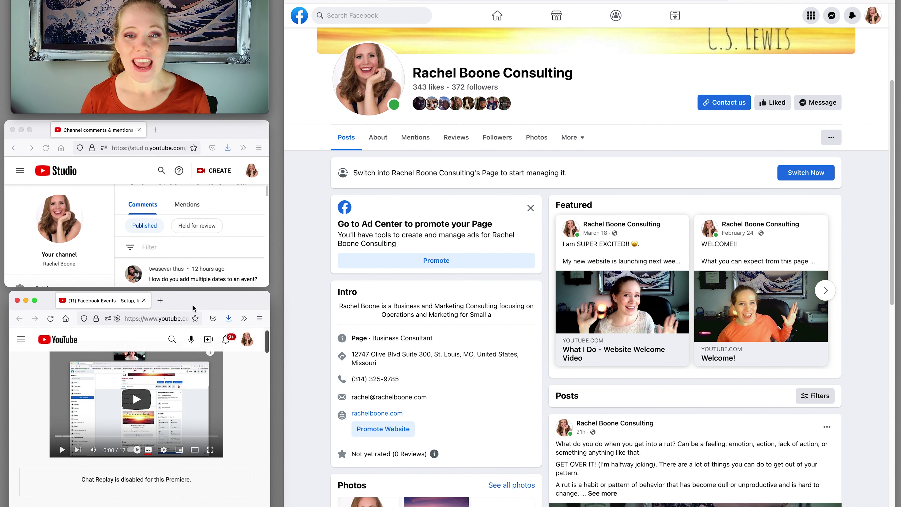
click(228, 130)
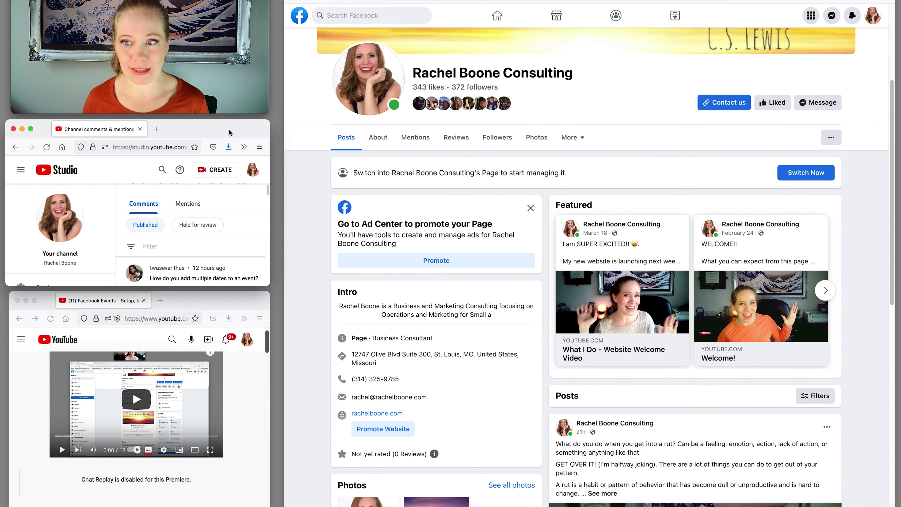
click(302, 22)
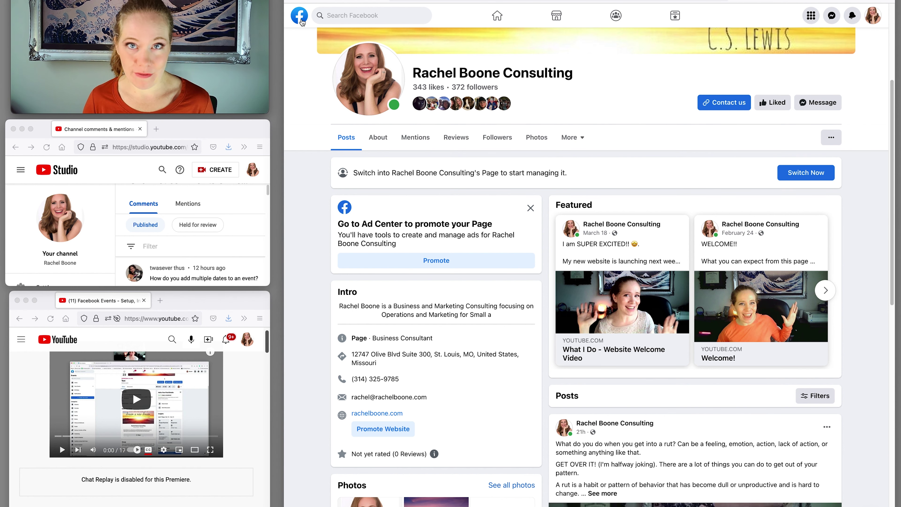
click(302, 22)
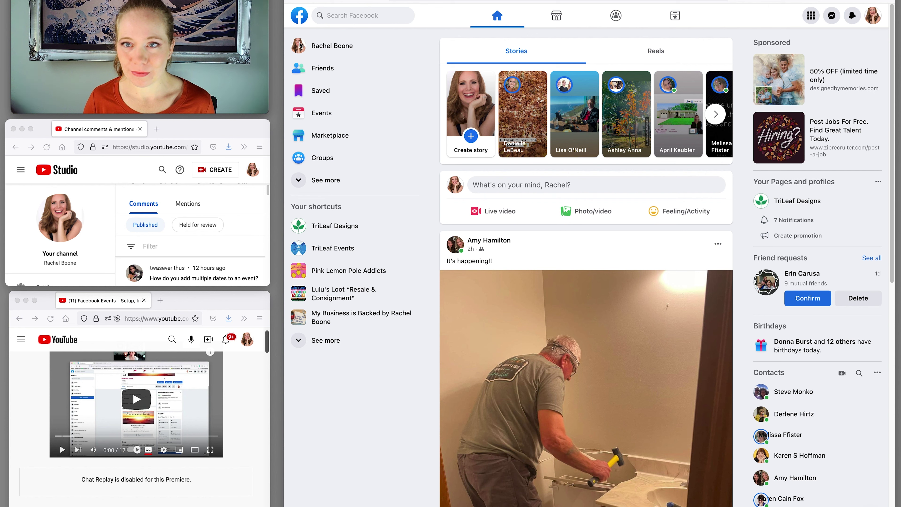
- Go to Facebook Events and open the 'Test' event at Vector Martial Arts
click(315, 115)
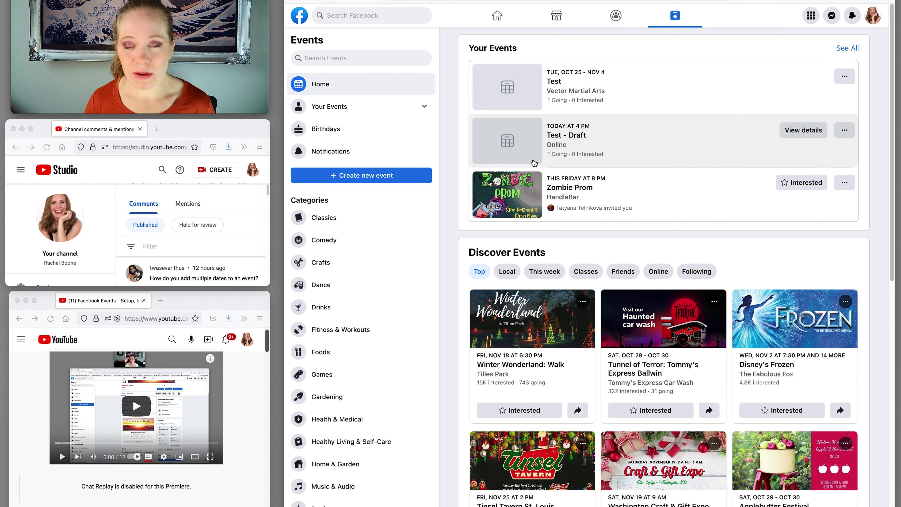
click(580, 74)
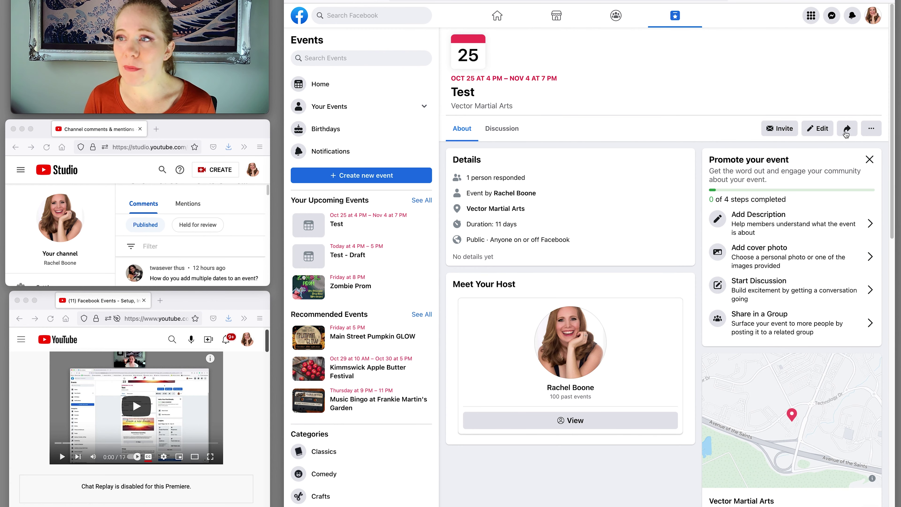
- Open the Test event's edit form and check the start date calendar
click(816, 129)
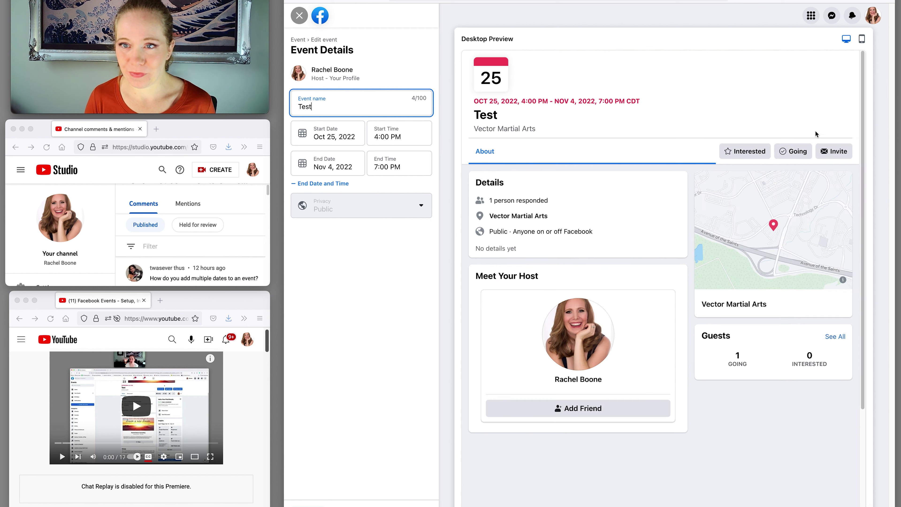
click(330, 133)
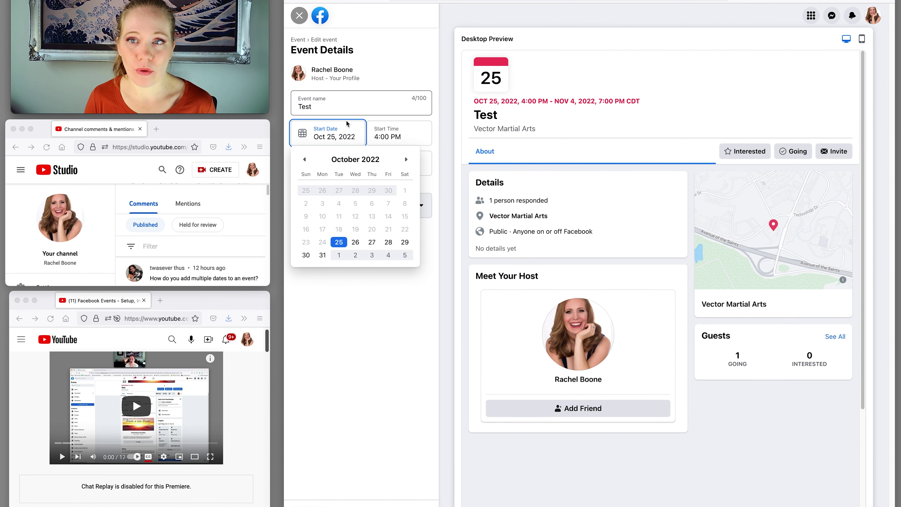
click(372, 79)
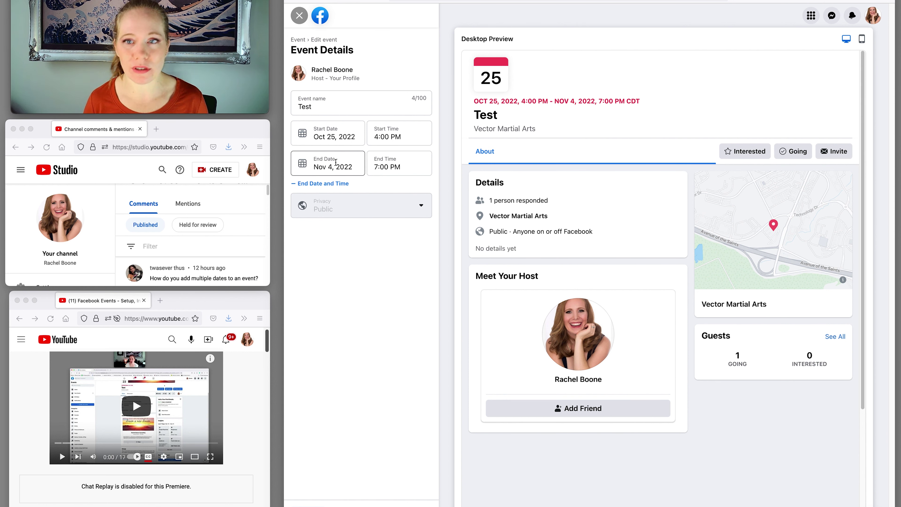
- Remove and re-add the end date and time, then leave the editor without saving
click(342, 185)
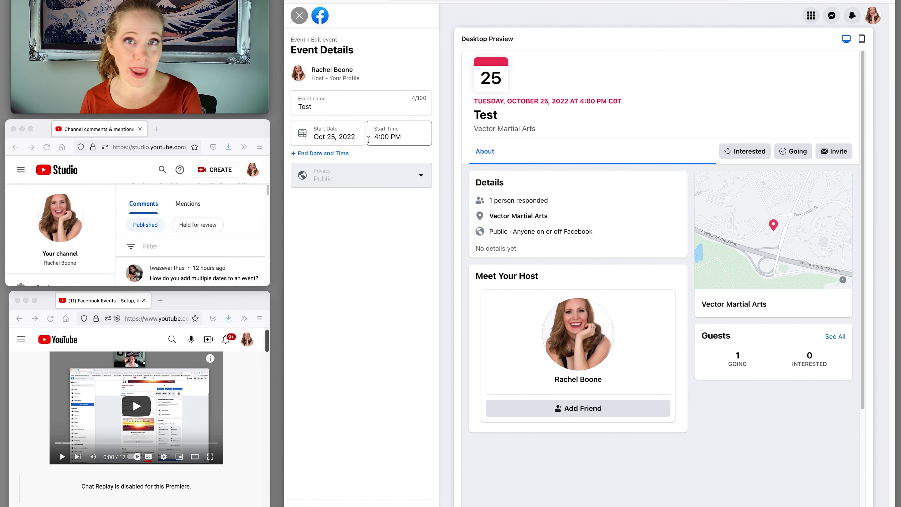
click(323, 155)
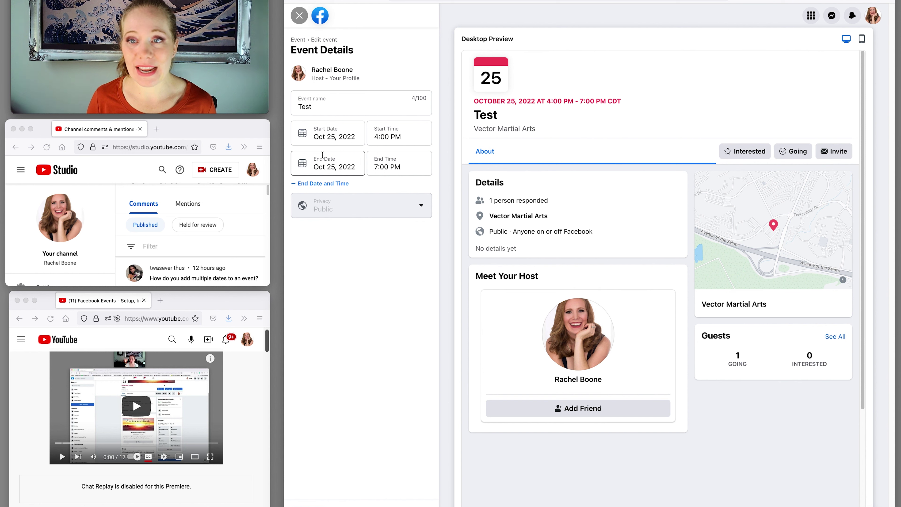
click(331, 165)
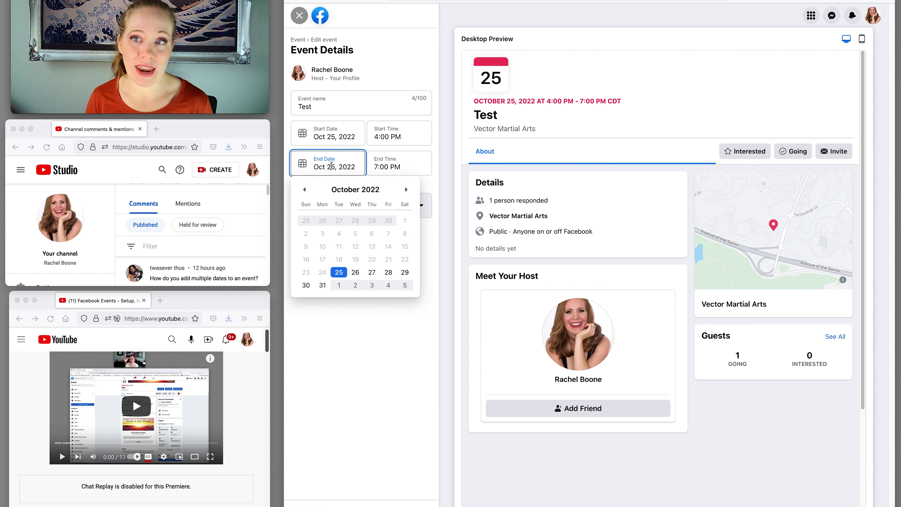
click(362, 358)
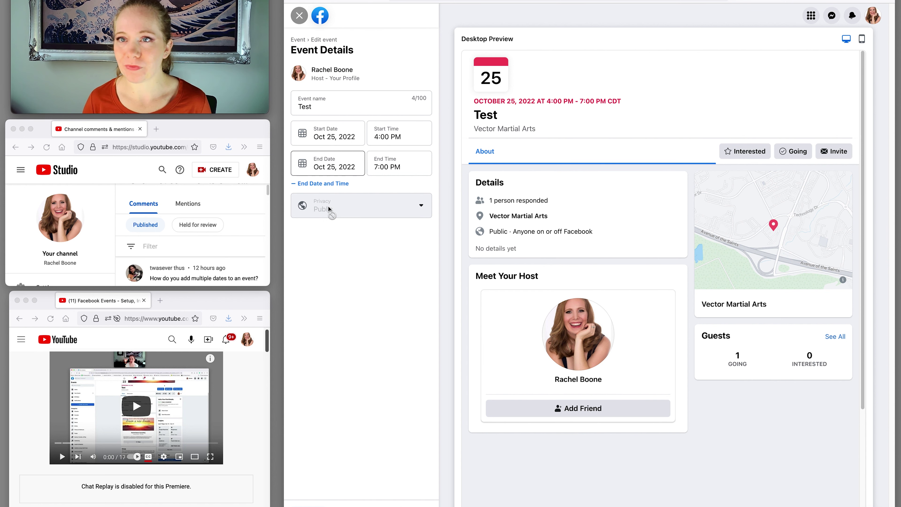
click(299, 14)
click(671, 299)
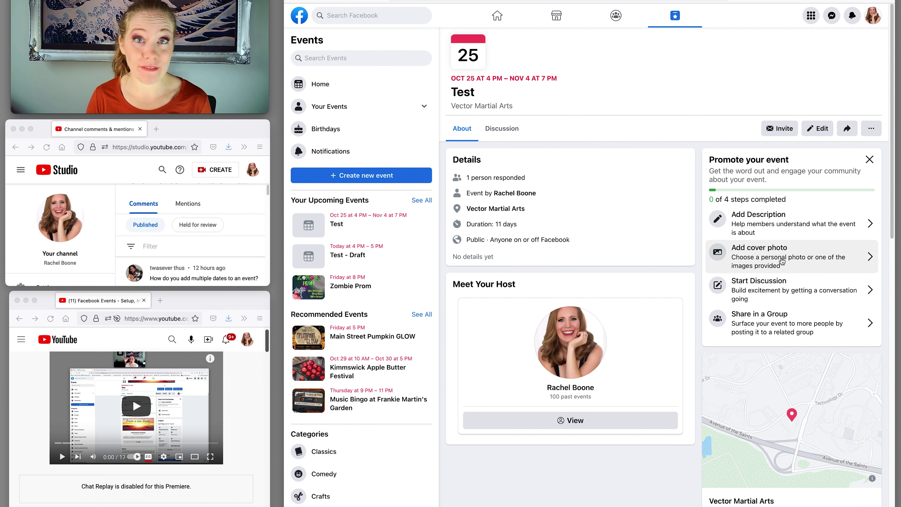
- Open and dismiss the Test event's more-options menu, then navigate back to the Events home
click(872, 130)
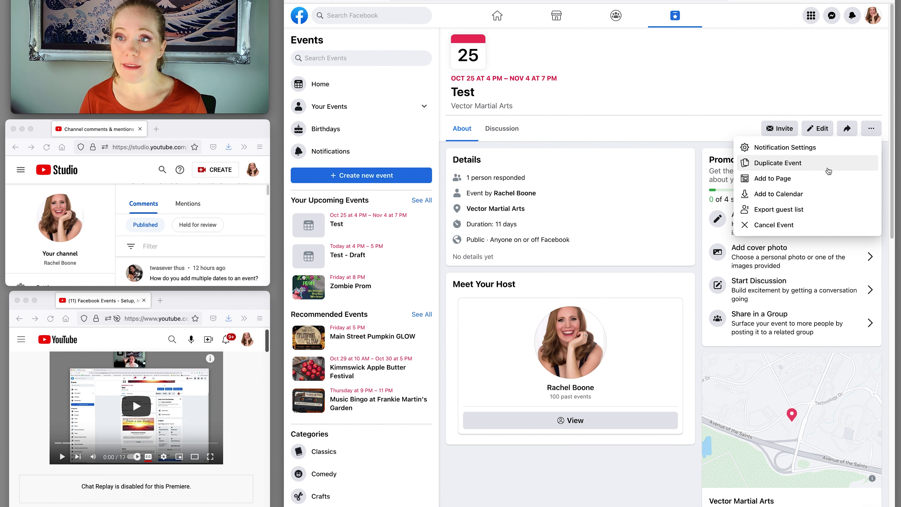
click(741, 90)
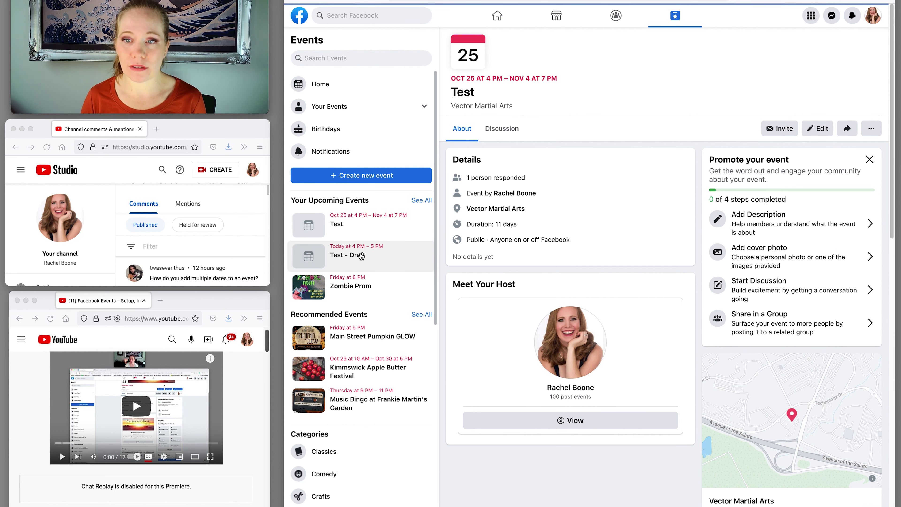
key(super+bracketleft)
click(311, 3)
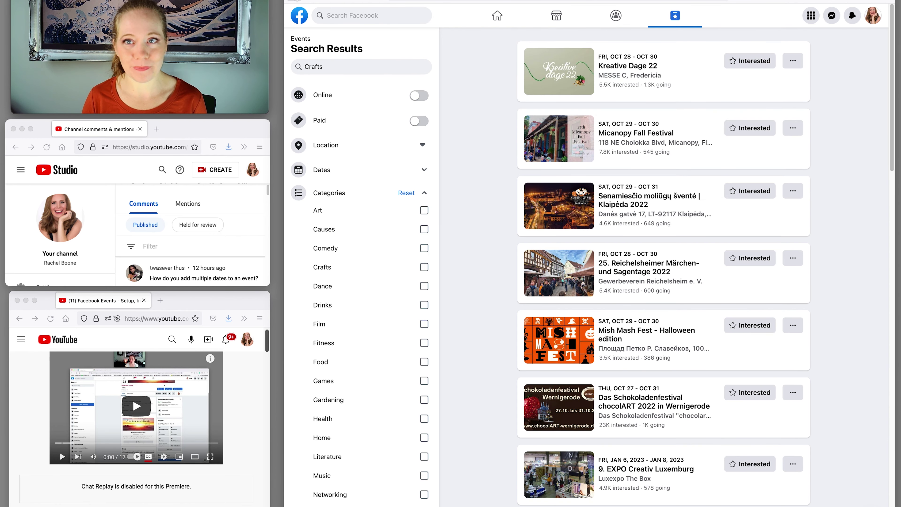
click(295, 1)
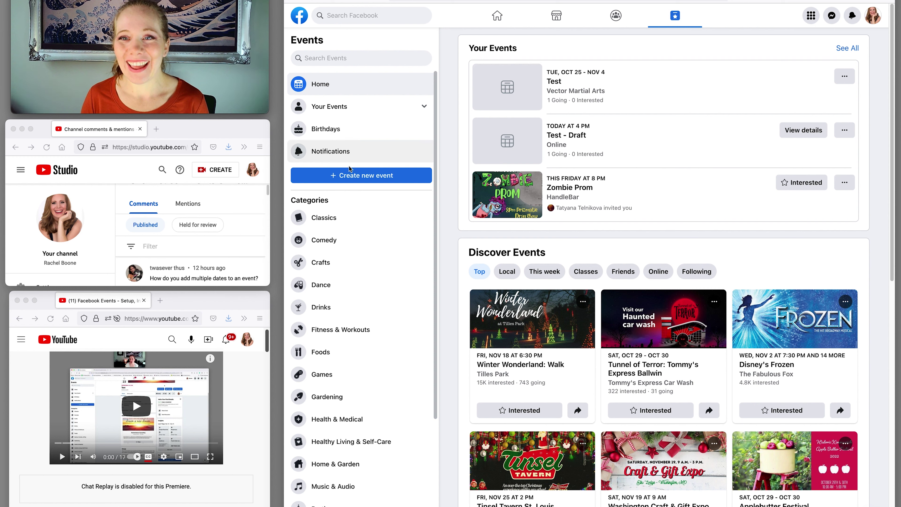
- Expand Your Events, inspect the Test - Draft event's options, then reopen the Test event
click(418, 107)
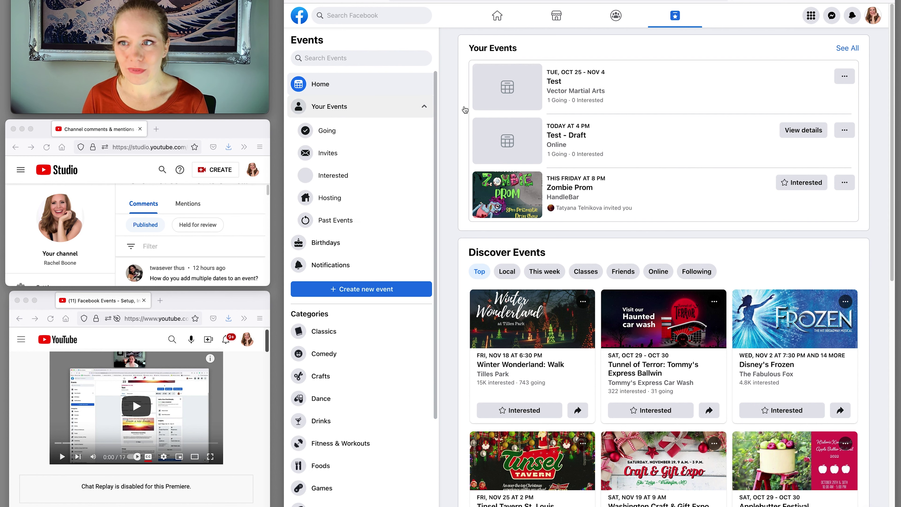
click(569, 141)
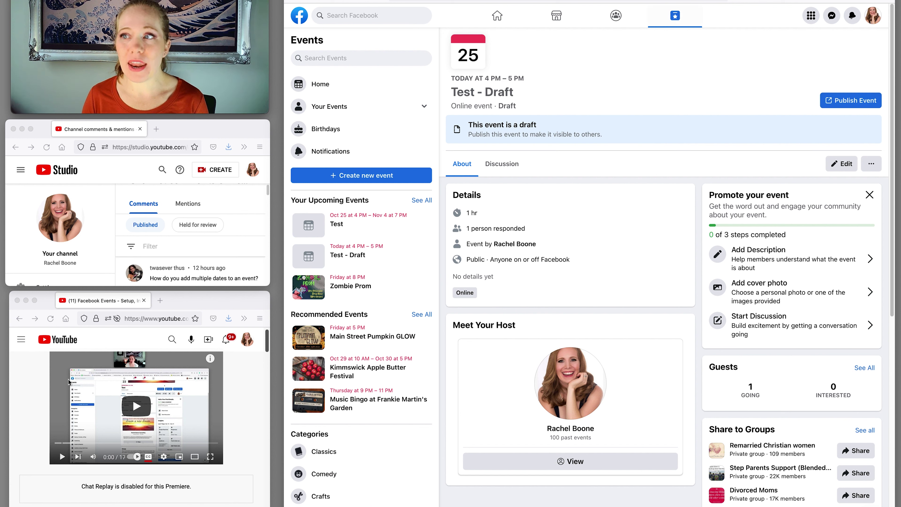
click(872, 164)
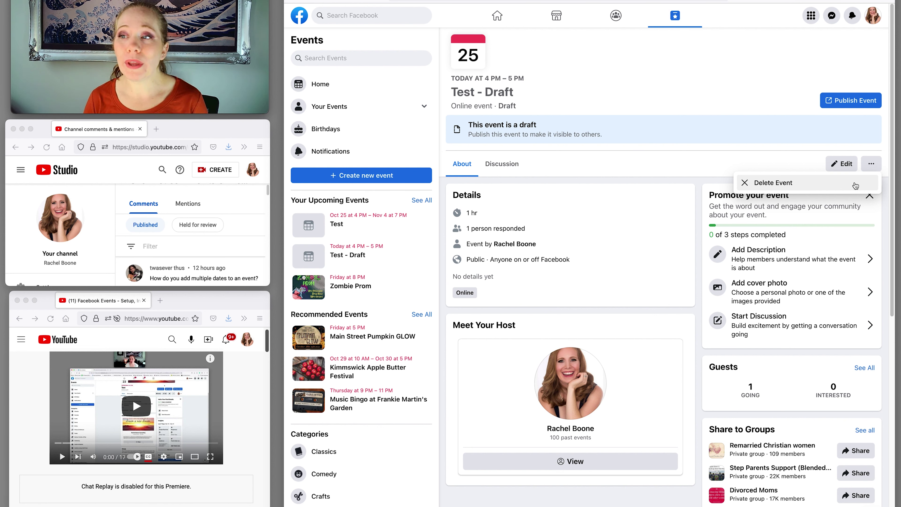
click(339, 217)
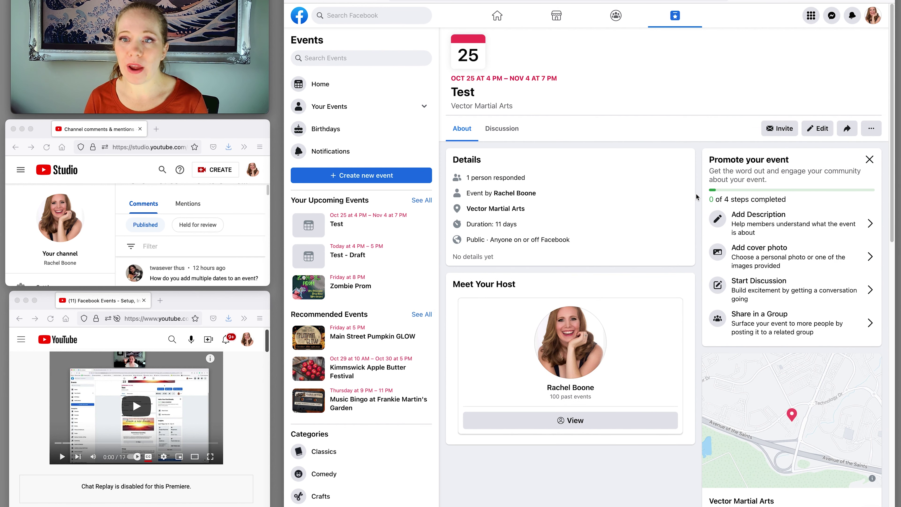
- Duplicate the Test event from its more-options menu
click(871, 131)
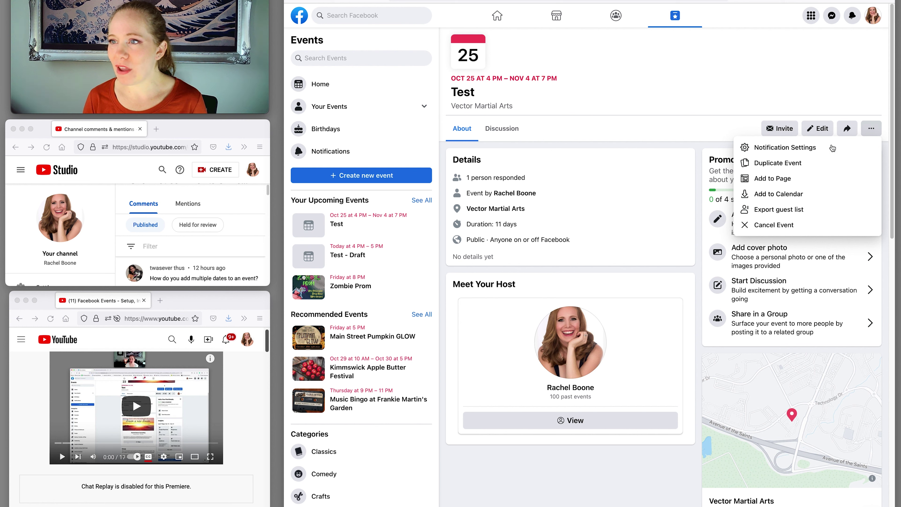
click(823, 164)
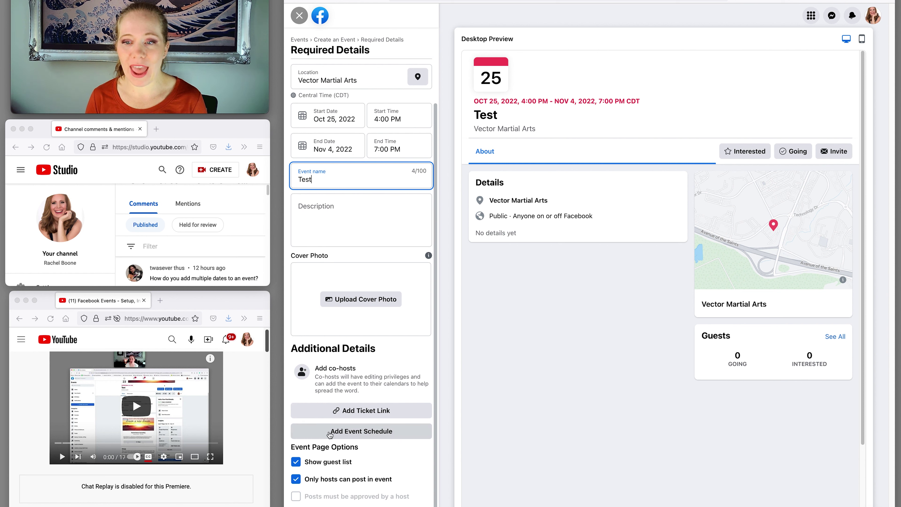
- Add an event schedule with the first two entries named 'test'
click(355, 431)
click(353, 341)
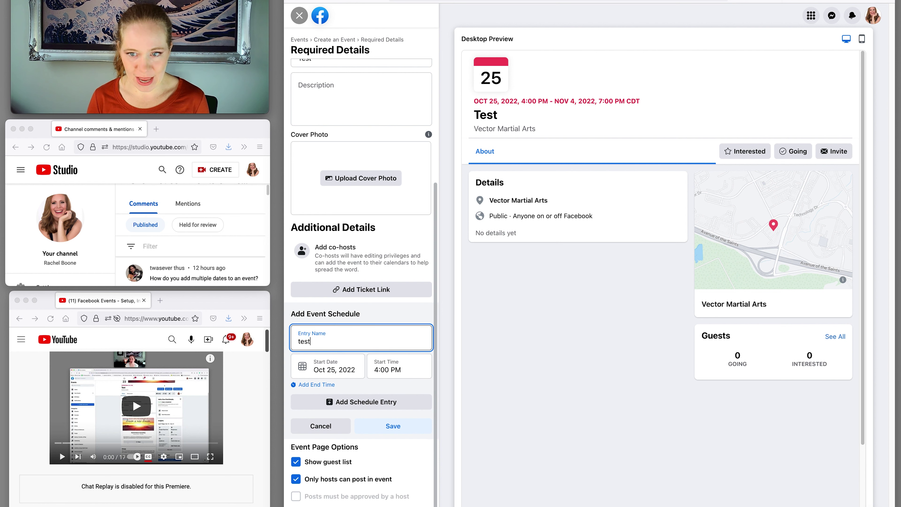
click(392, 429)
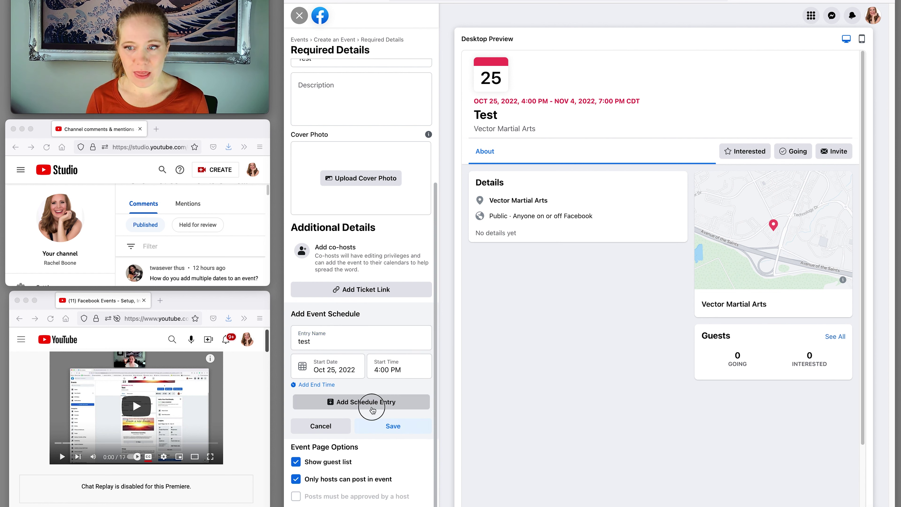
click(373, 410)
click(370, 408)
text(test)
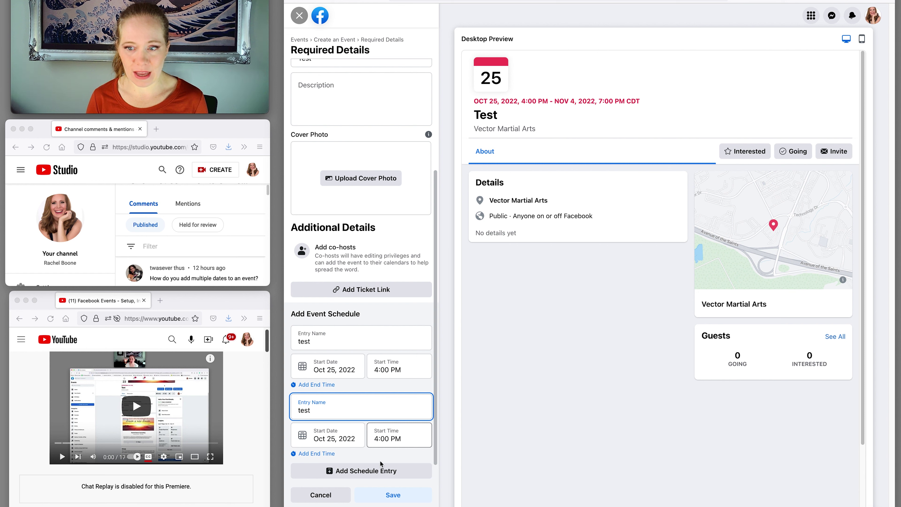
- Add a third 'test' schedule entry and save the three-entry schedule
click(385, 471)
click(384, 484)
text(tes)
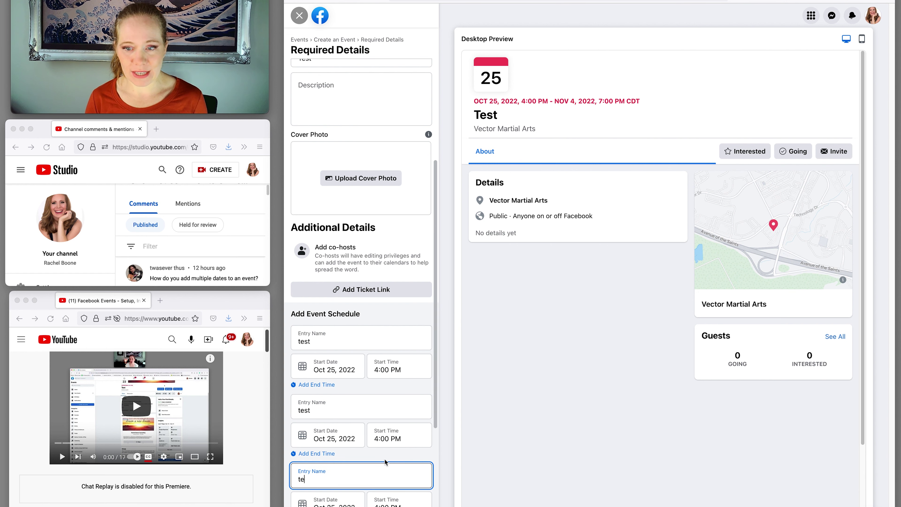
scroll(385, 462, down, 4)
text(t)
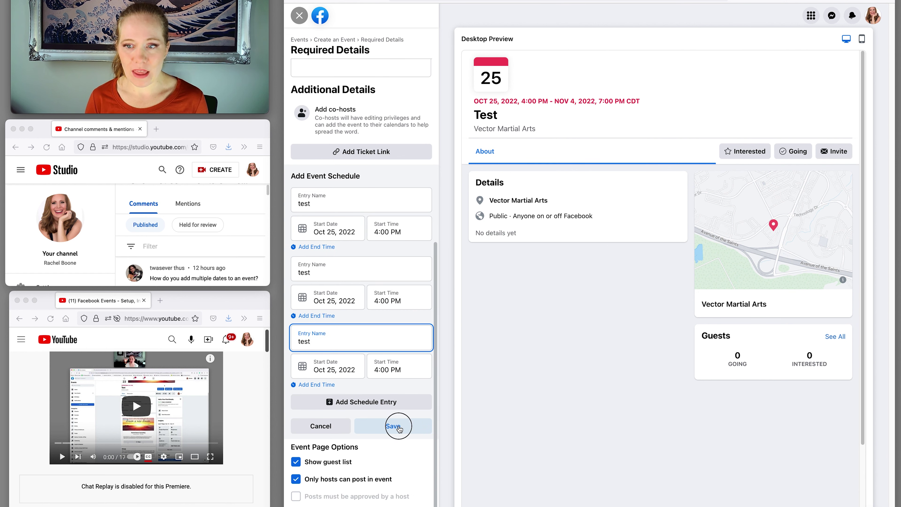
click(389, 428)
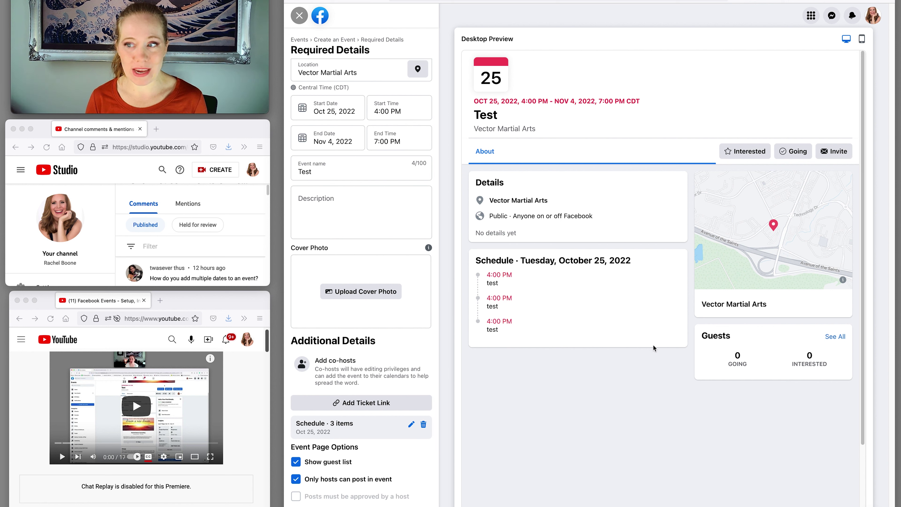